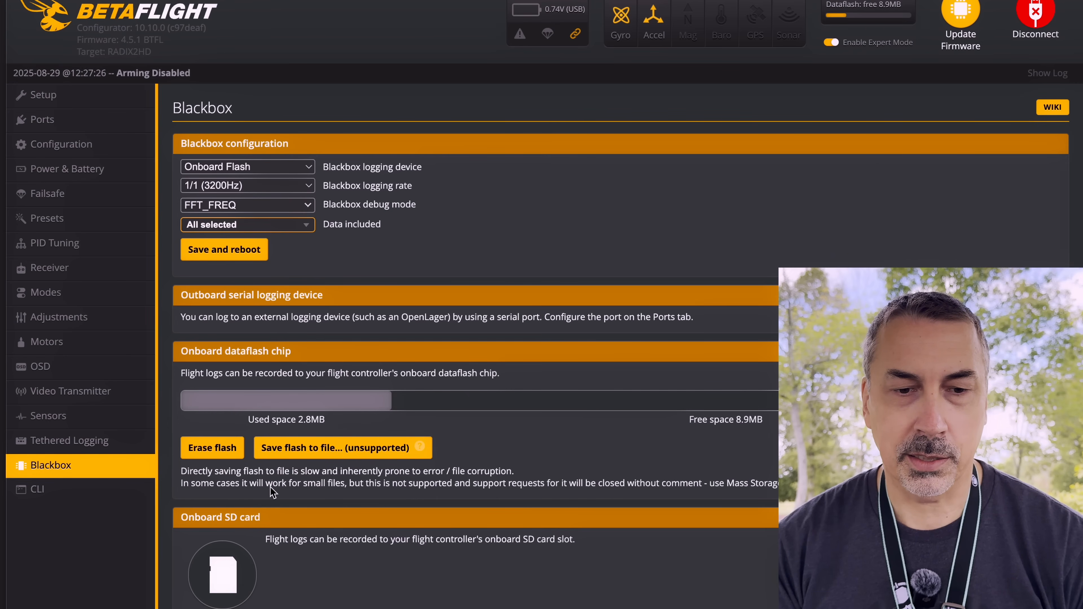
# Step: Mount the onboard flash as mass storage and rename the copied log btfl_001.bbl to SteadyHover.bbl in the OPEN_RACER5 folder
pyautogui.scroll(-3, 271, 492)
pyautogui.click(265, 542)
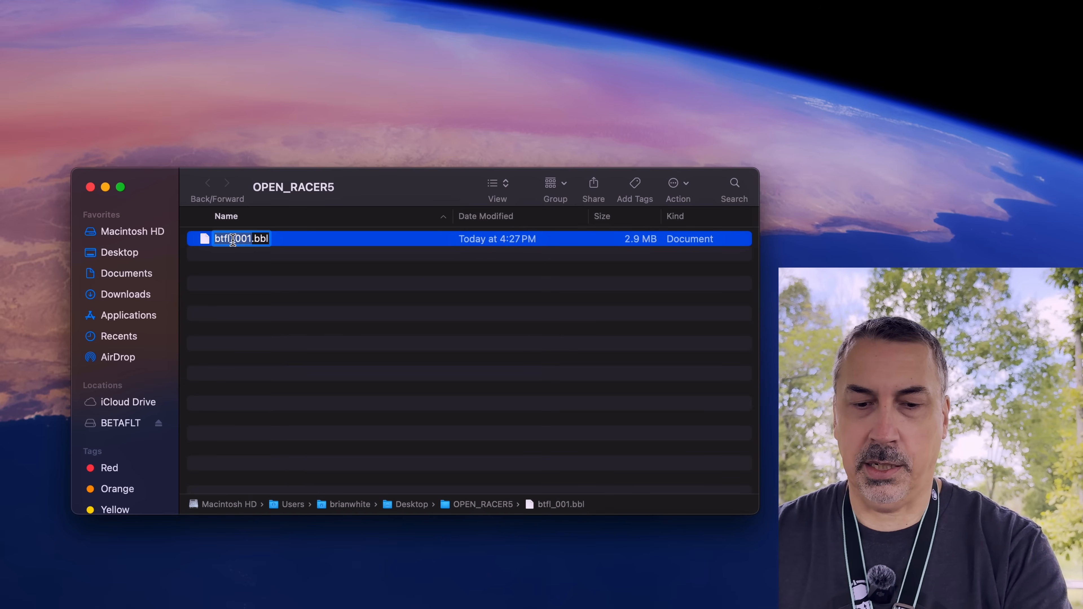
pyautogui.write('Stead')
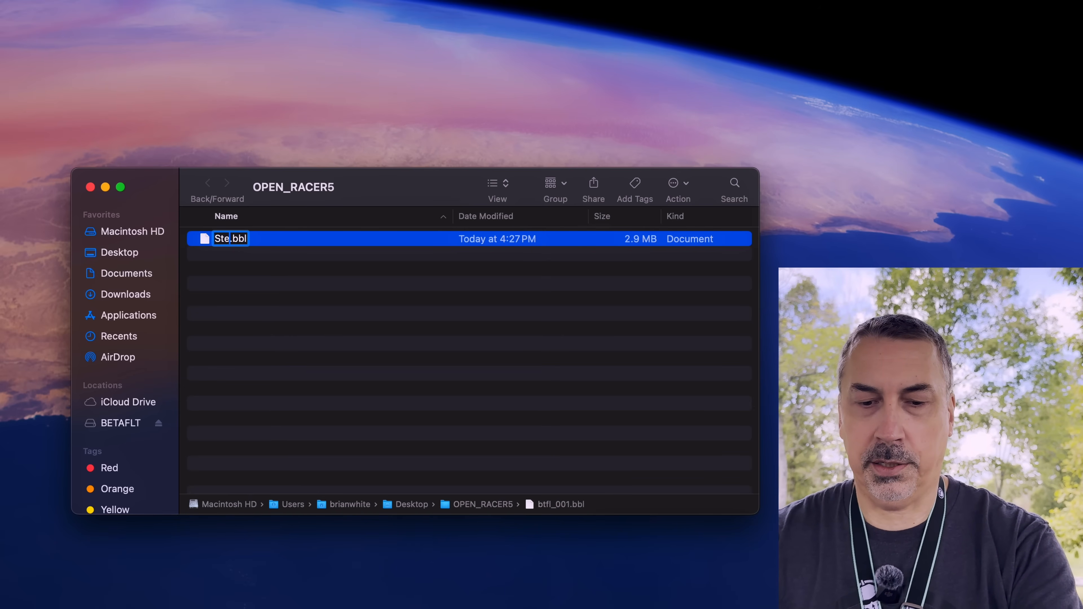
pyautogui.write('yHov')
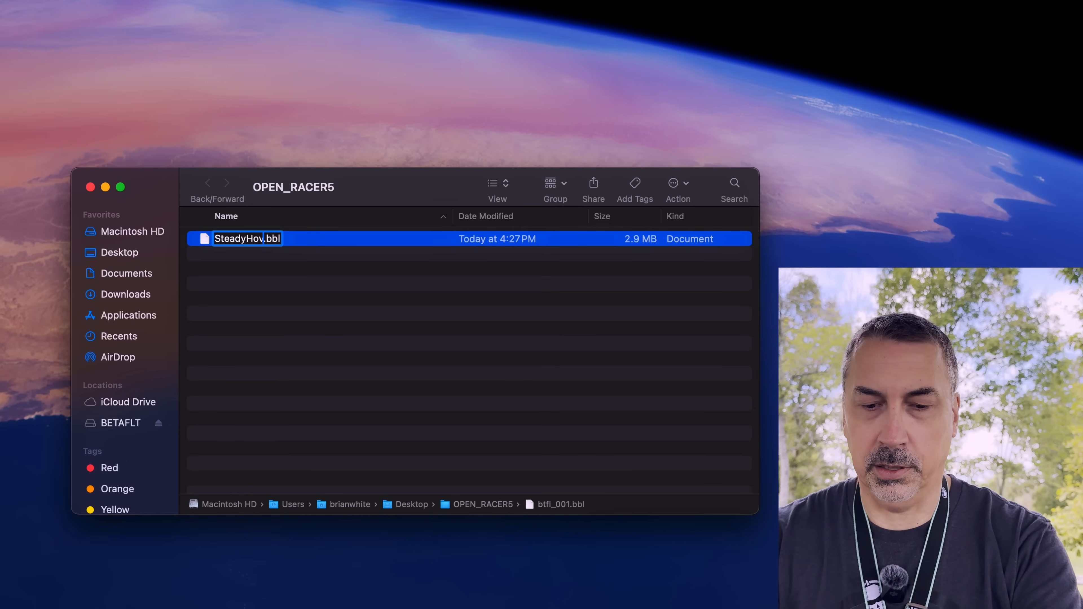
pyautogui.write('er')
pyautogui.press('Return')
# Step: Switch to PIDtoolbox Pro and load the SteadyHover log into the Log Viewer
pyautogui.hotkey('ctrl', 'Up')
pyautogui.click(698, 204)
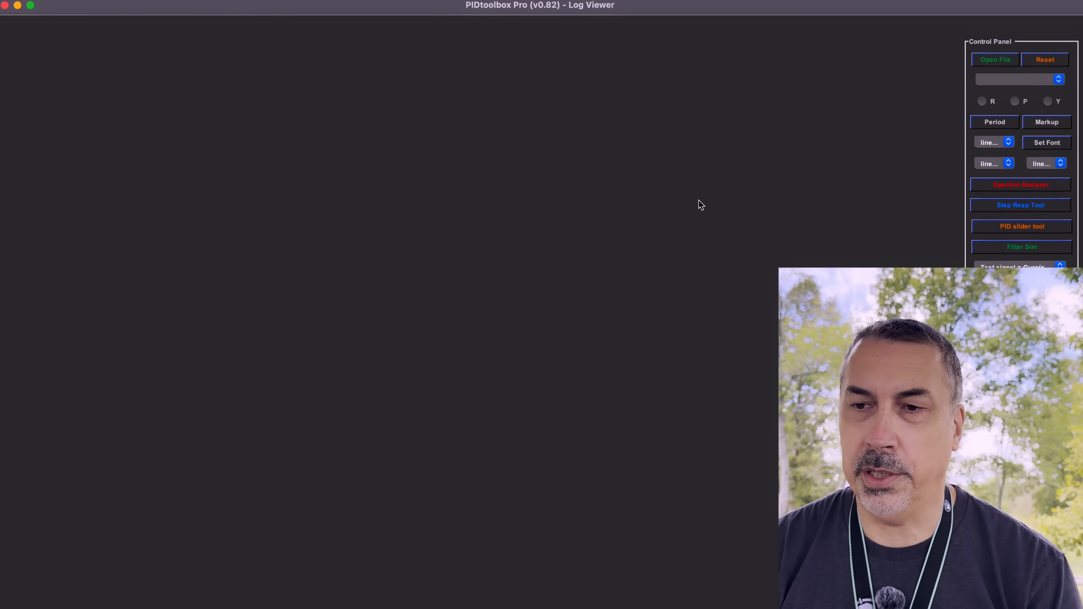
pyautogui.click(986, 62)
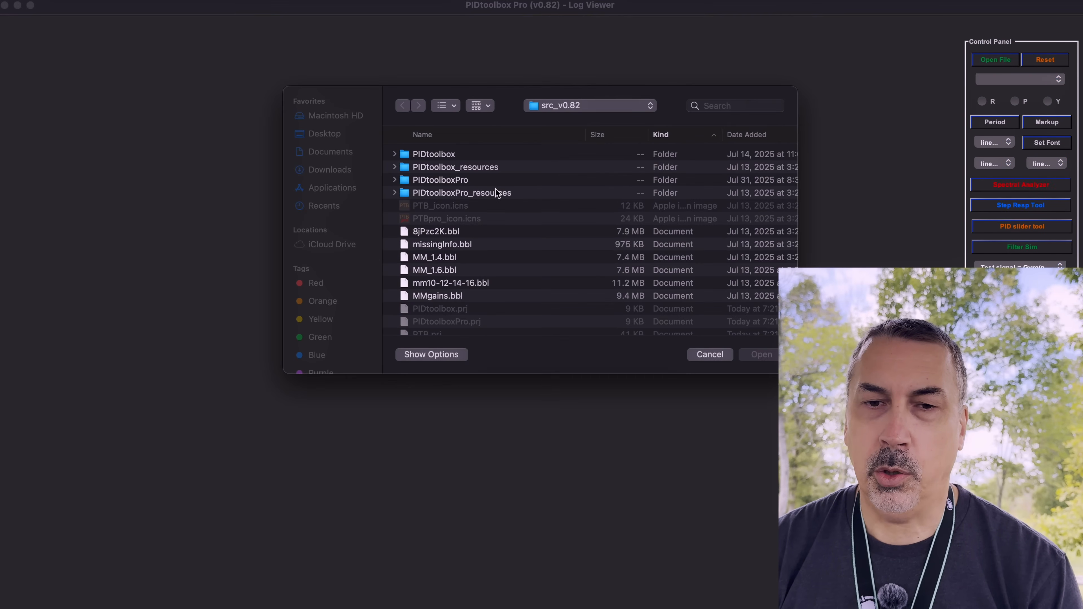
pyautogui.doubleClick(455, 160)
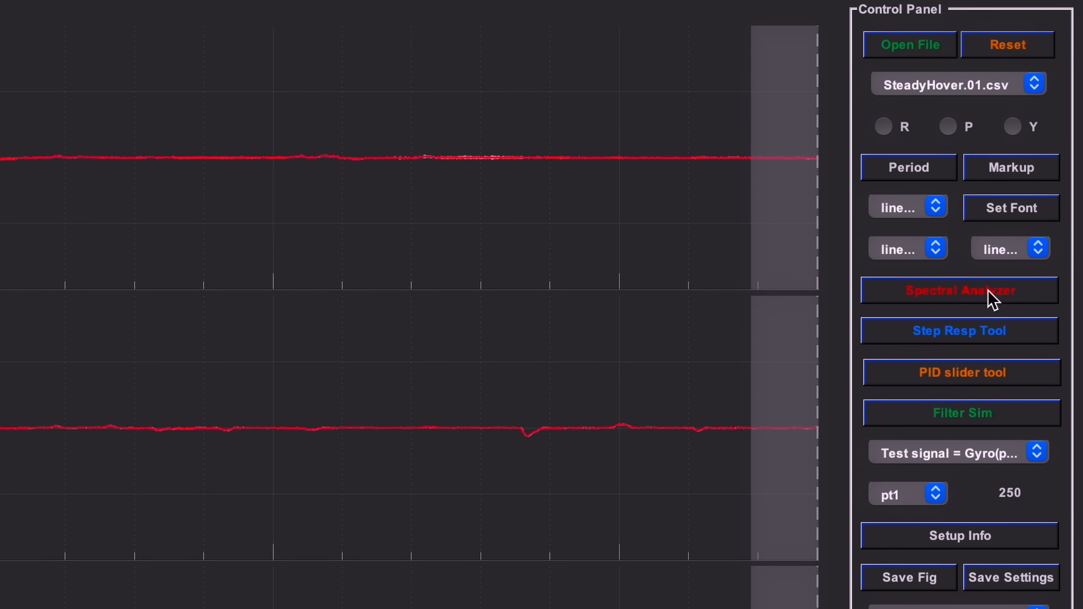
# Step: Run the Spectral Analyzer on SteadyHover's Gyro and Gyro prefilt signals and overlay the 1st, 2nd, & 3rd RPM notch harmonics
pyautogui.click(988, 292)
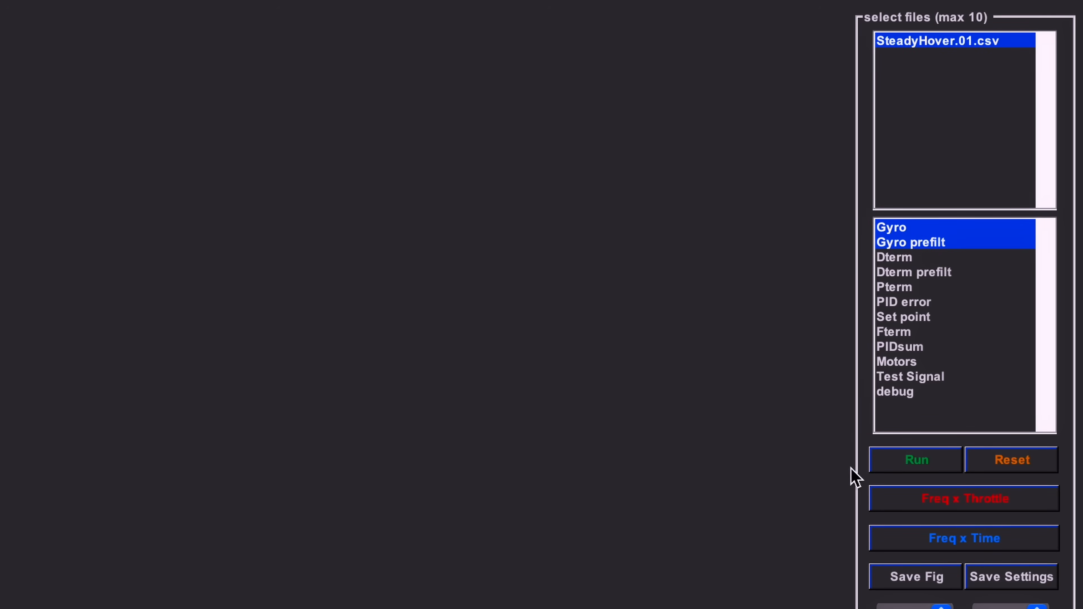
pyautogui.click(928, 466)
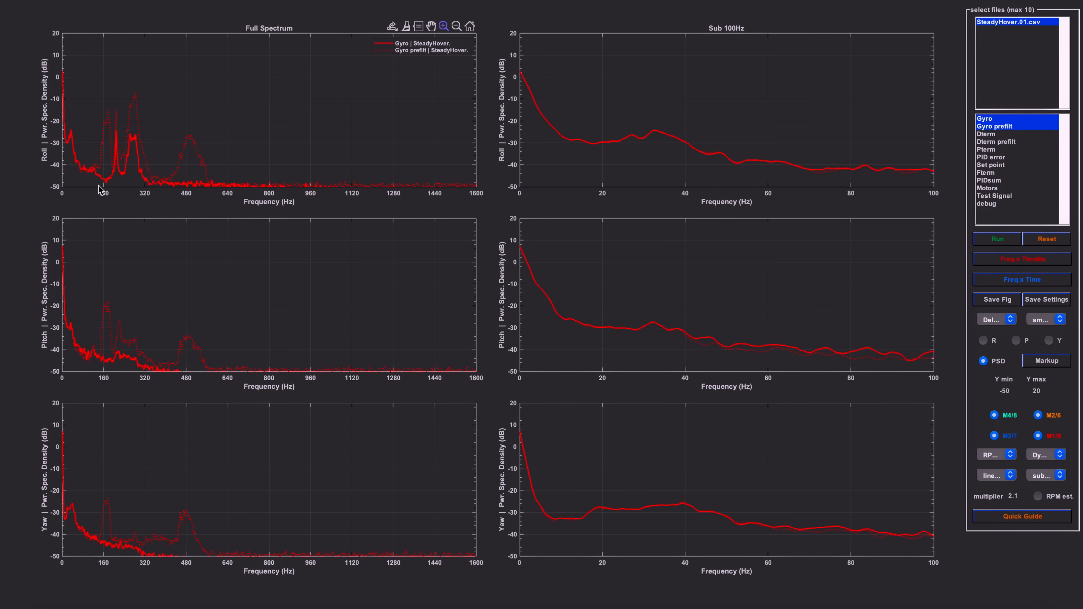
pyautogui.click(993, 454)
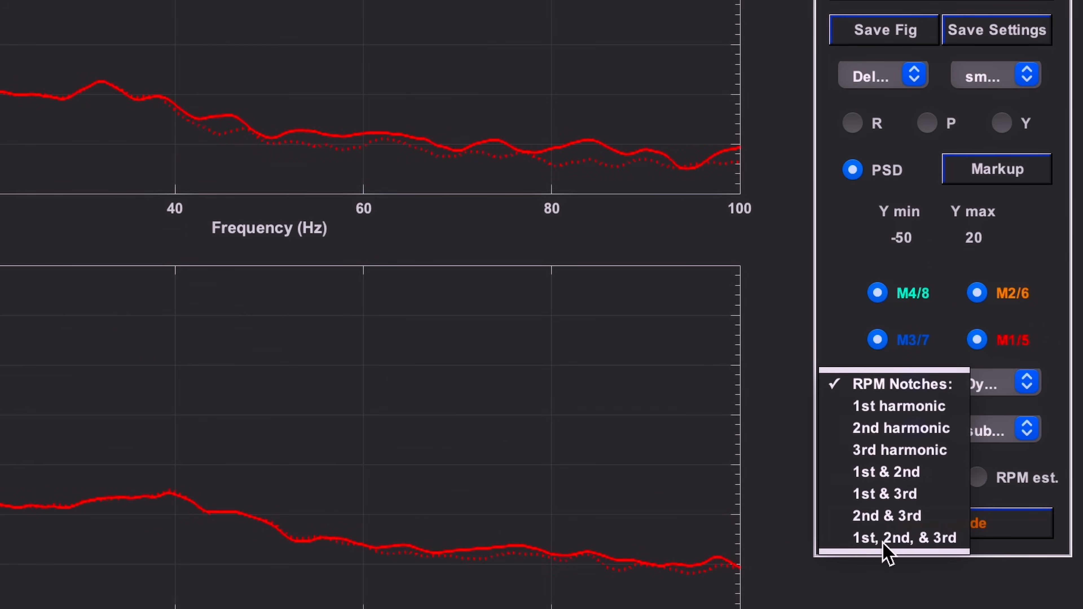
pyautogui.click(883, 540)
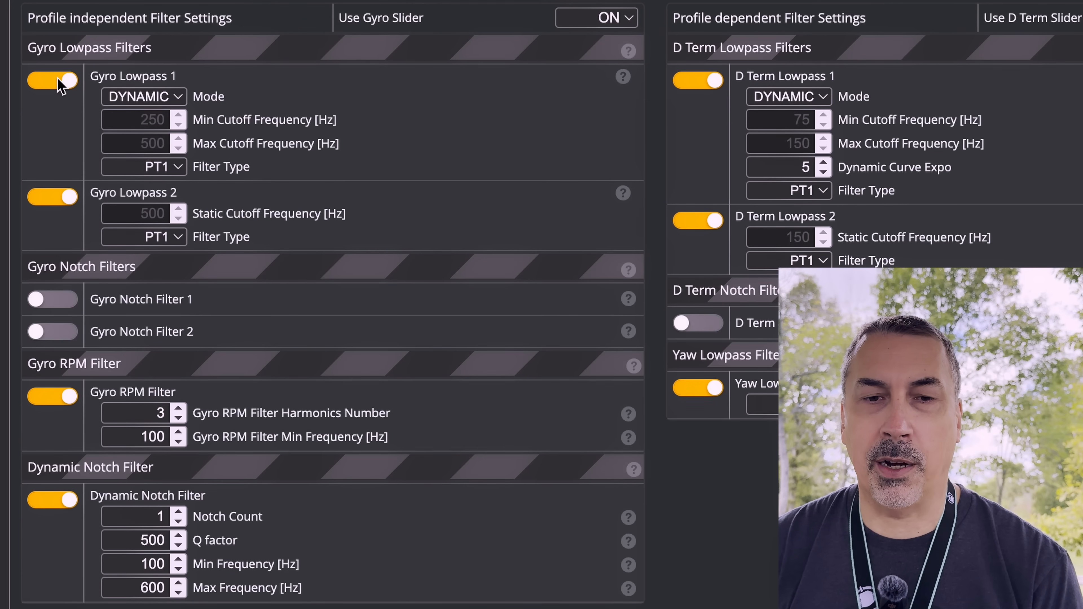
# Step: Disable Gyro Lowpass 1 and set the dynamic notch filter's notch count to 3
pyautogui.click(59, 81)
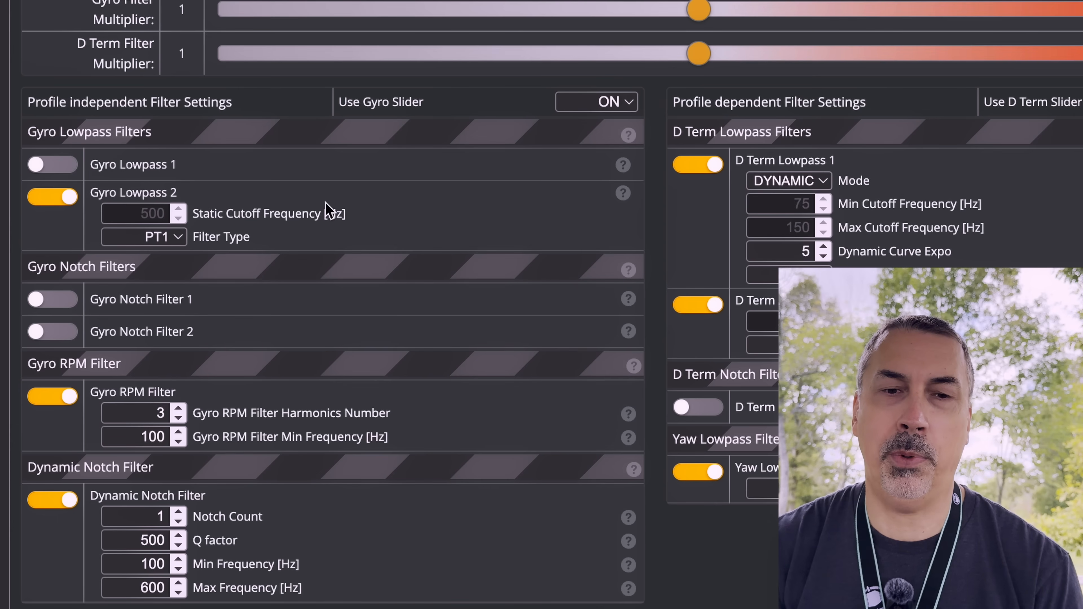
pyautogui.click(178, 511)
pyautogui.click(179, 511)
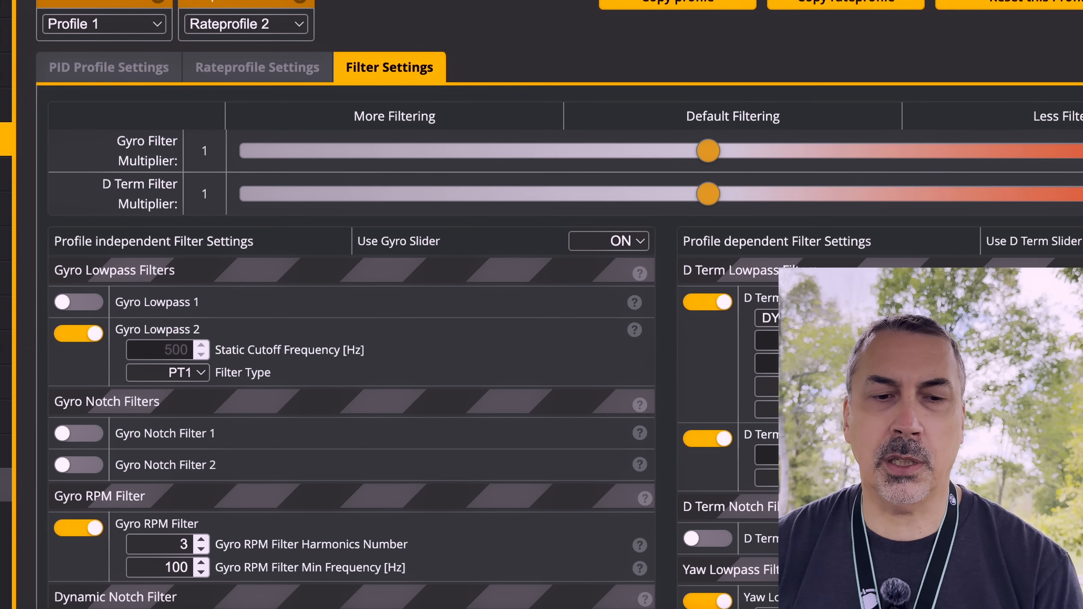
# Step: Query the rpm_filter_weights value in the CLI
pyautogui.click(6, 484)
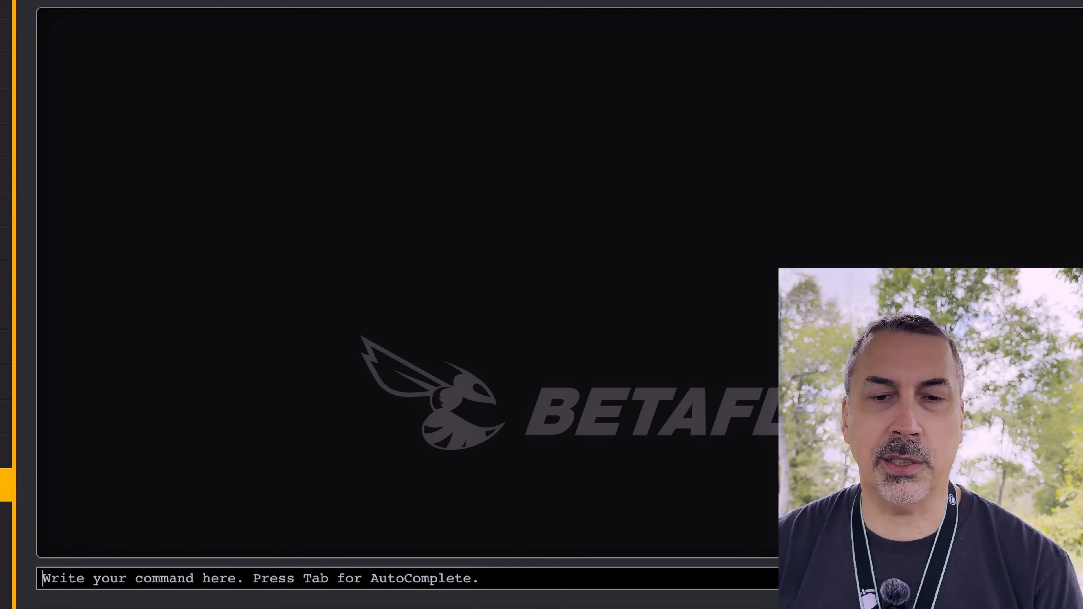
pyautogui.write('get')
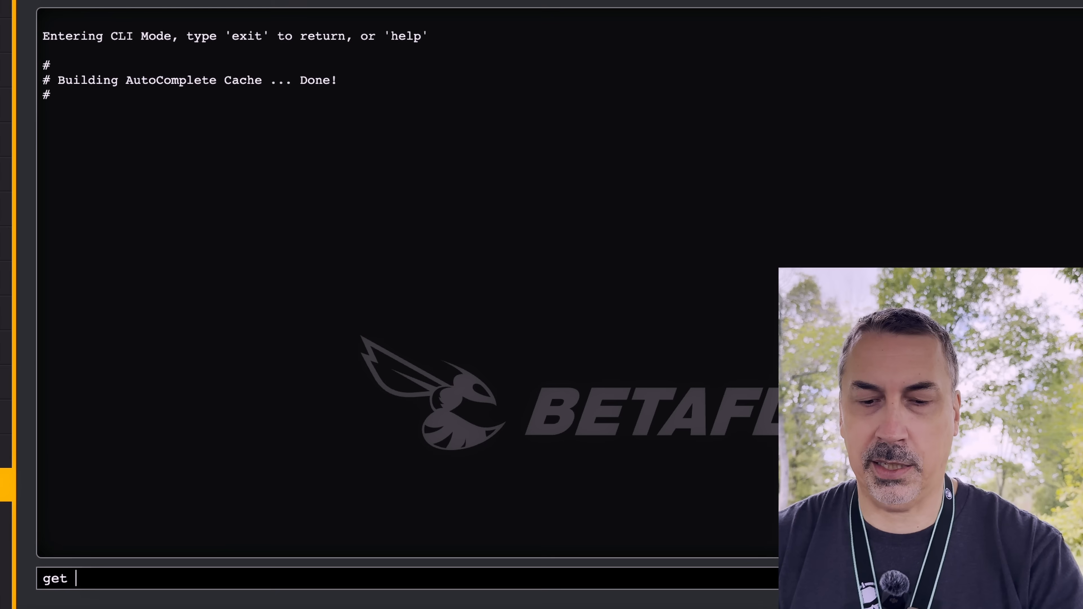
pyautogui.write(' rpm')
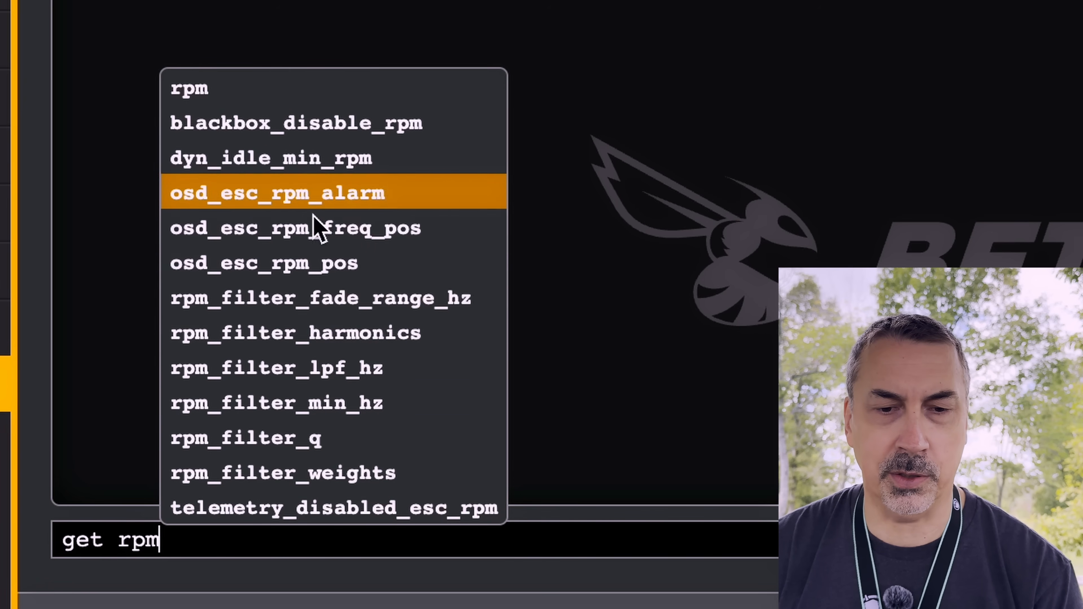
pyautogui.click(345, 473)
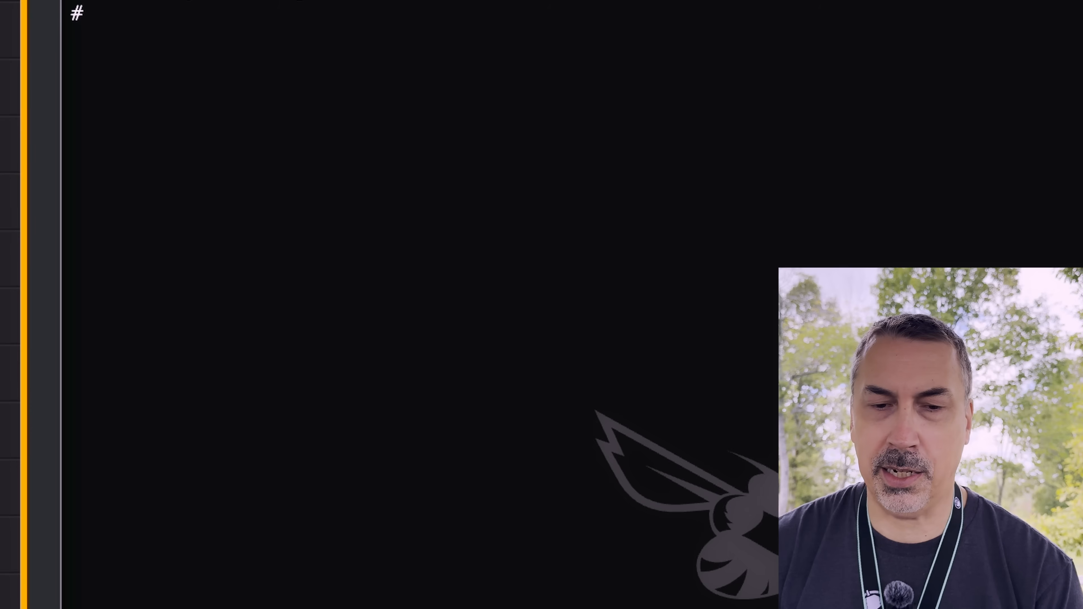
pyautogui.press('Return')
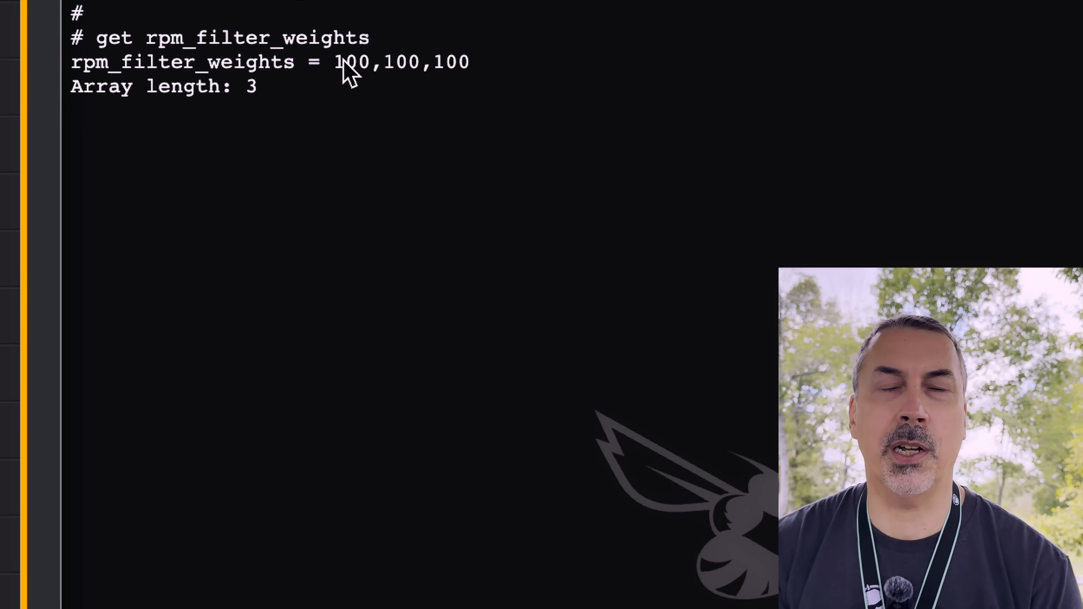
# Step: Compose a CLI set command for rpm_filter_weights with 100 as the first weight and 25 as the second
pyautogui.write('se')
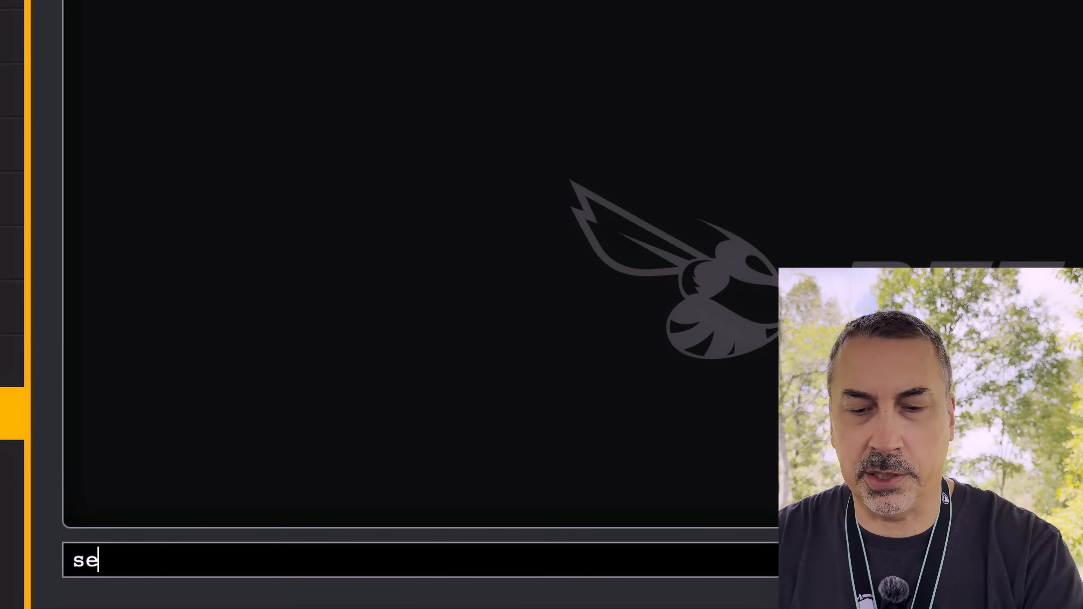
pyautogui.write('t rpm')
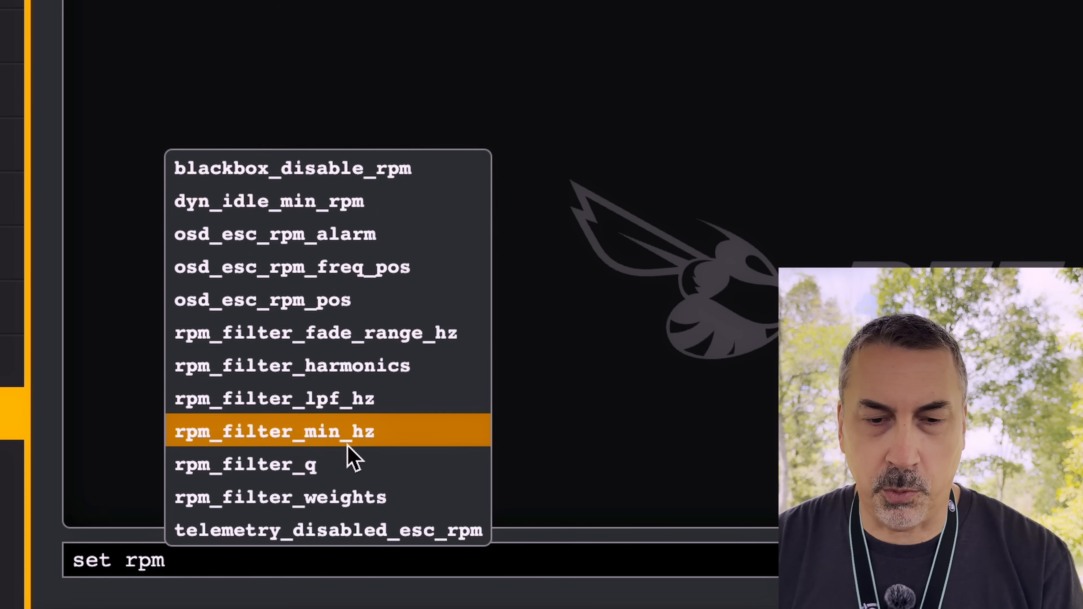
pyautogui.click(357, 499)
pyautogui.write('100')
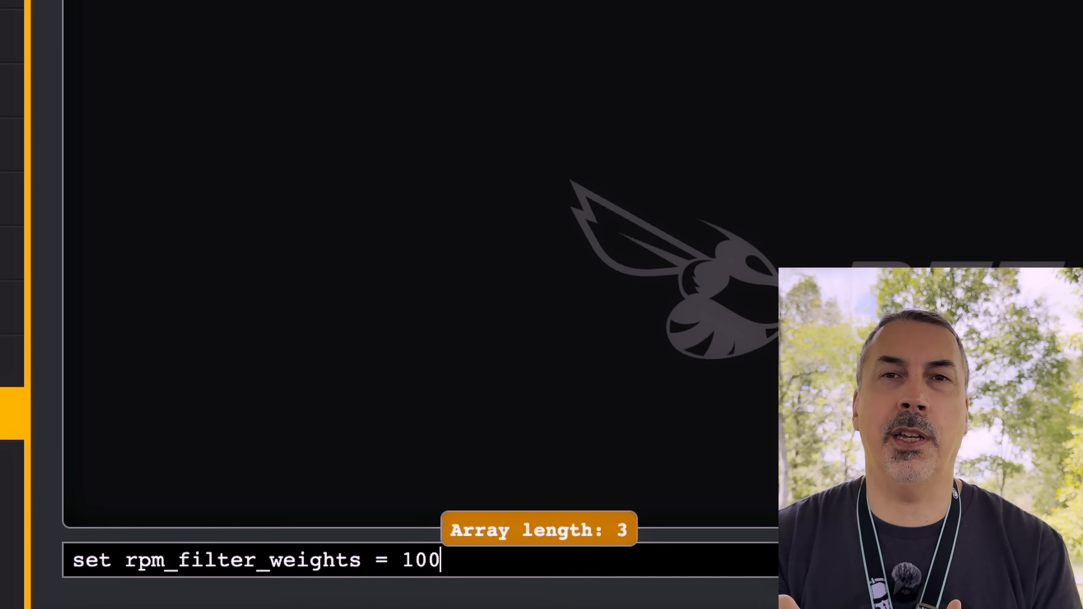
pyautogui.write(', 25')
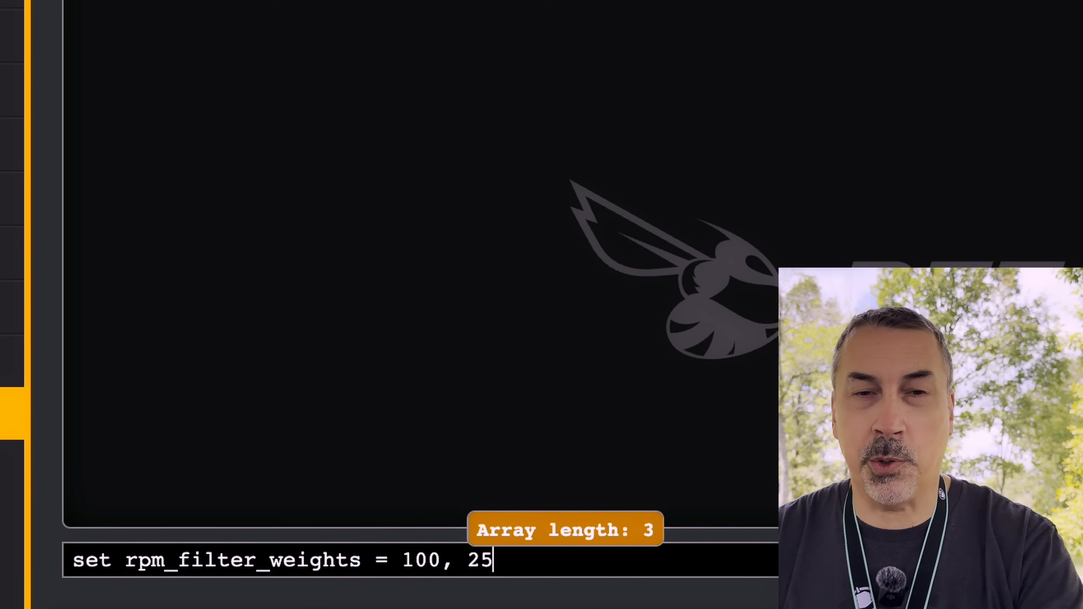
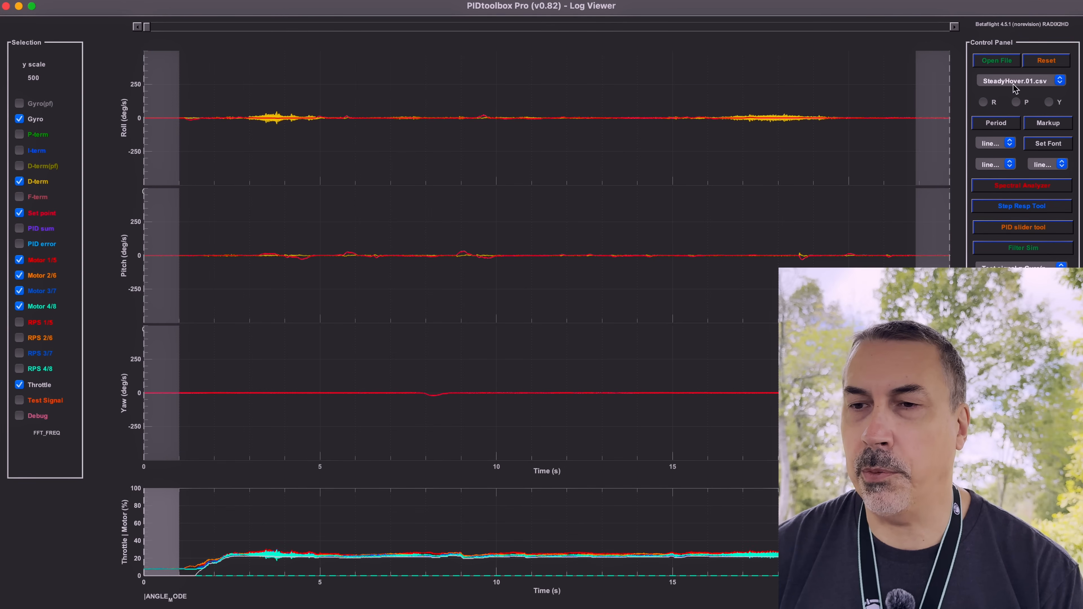
# Step: Select the SteadyHoverNewfilts.01.csv log for viewing and spectral analysis, and display the filter delay
pyautogui.click(1003, 82)
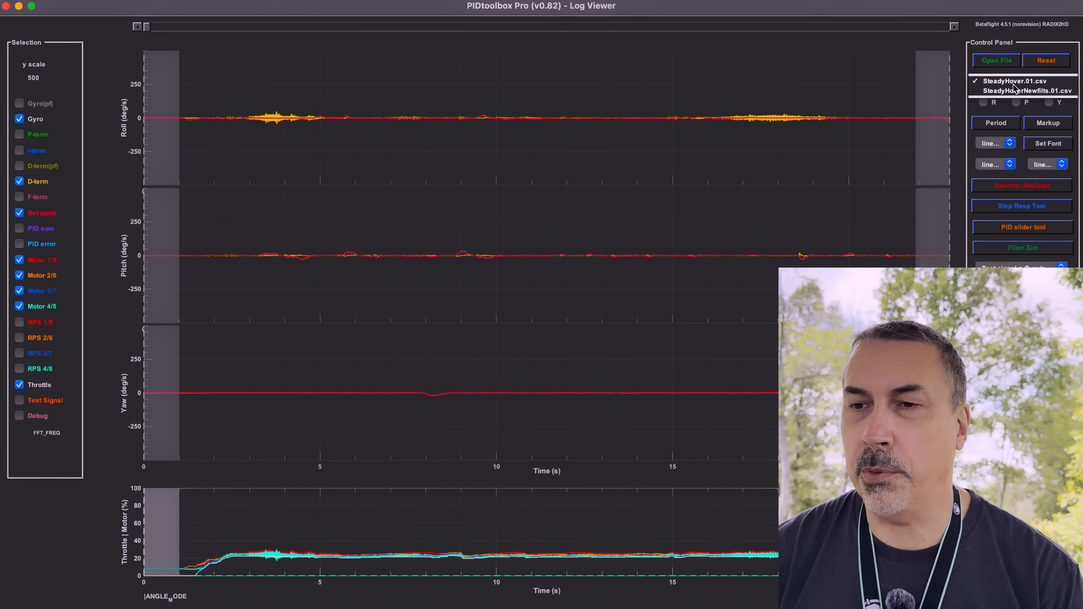
pyautogui.click(1003, 90)
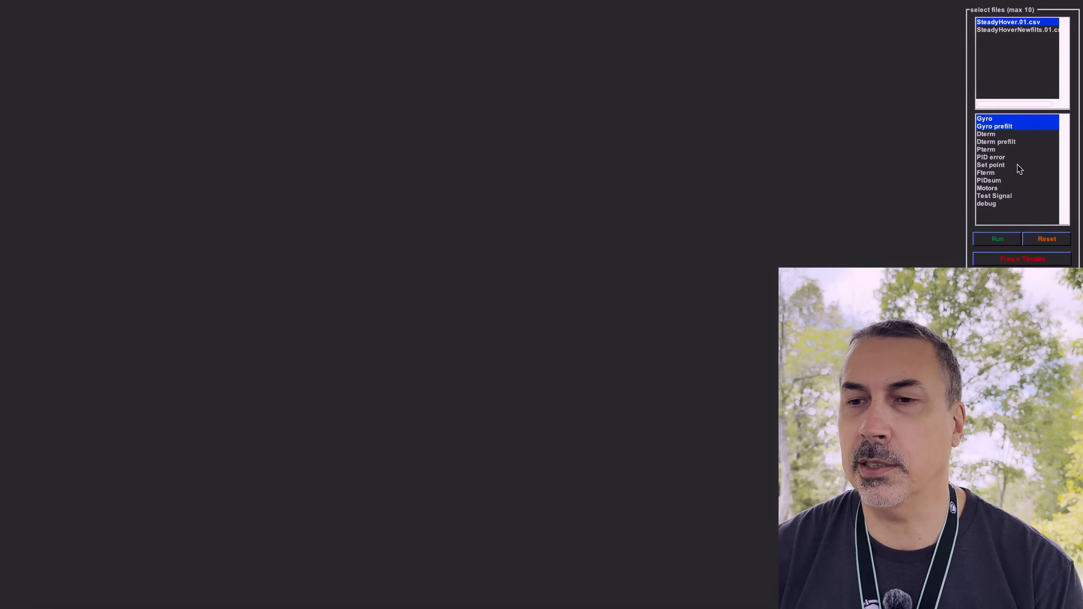
pyautogui.click(1001, 29)
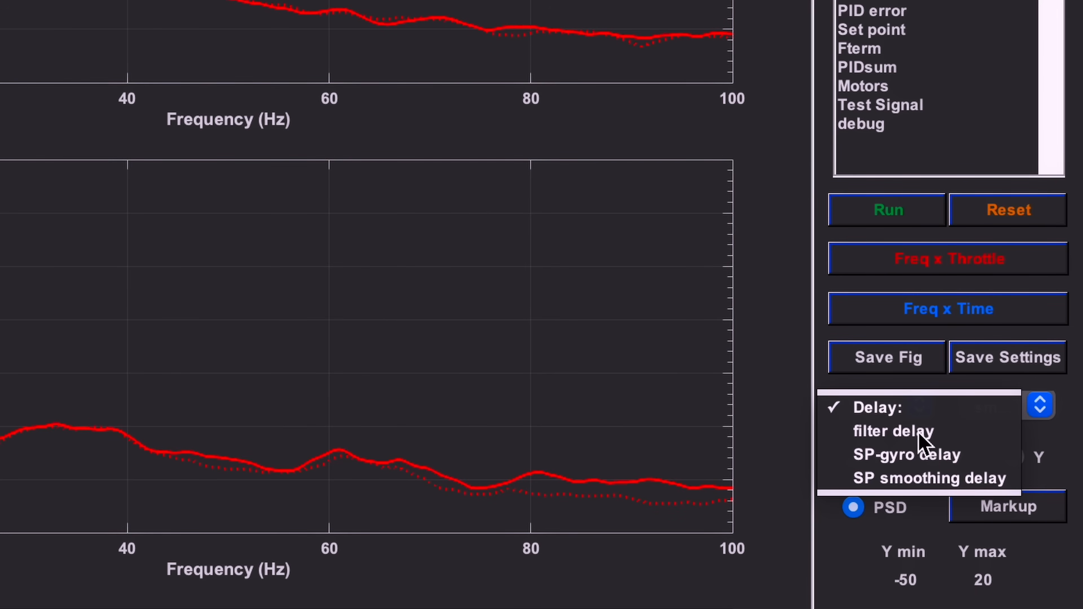
pyautogui.click(916, 440)
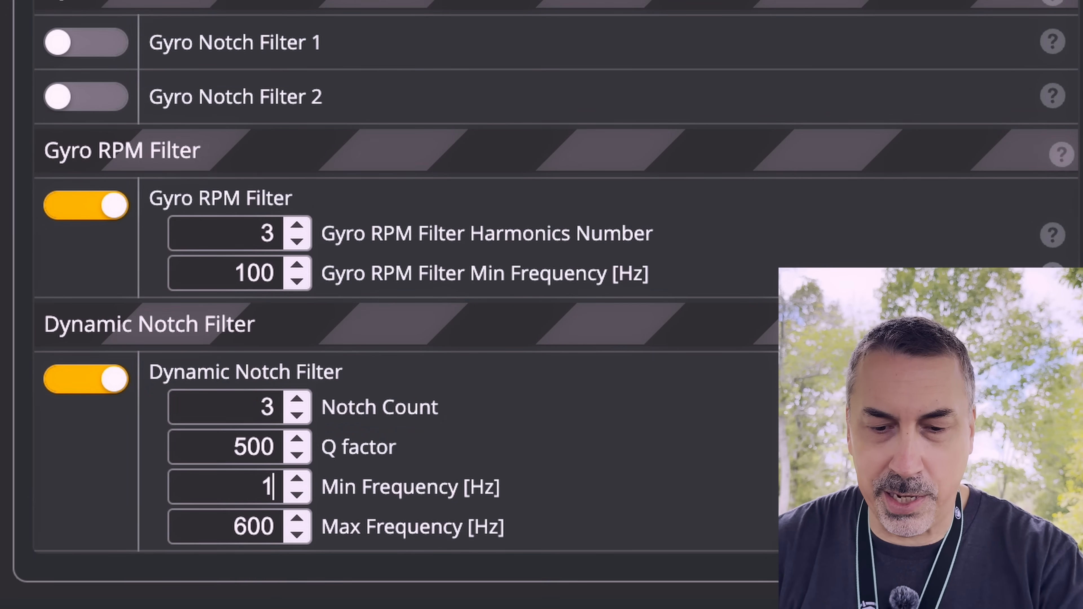
# Step: Set the dynamic notch filter's minimum frequency to 150 Hz, maximum frequency to 500 Hz and Q factor to 350
pyautogui.write('50')
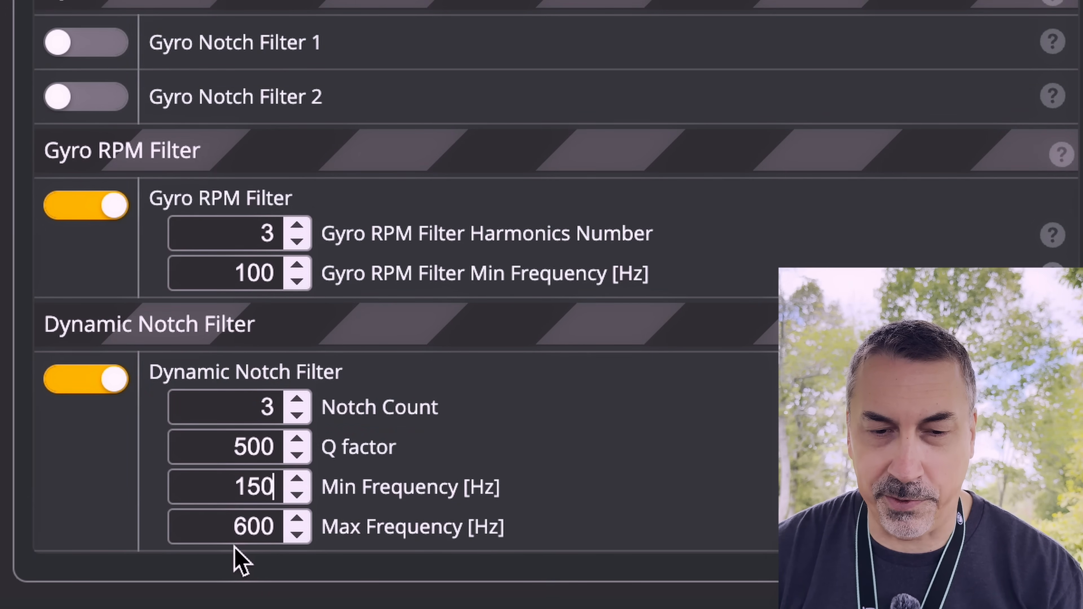
pyautogui.press('Tab')
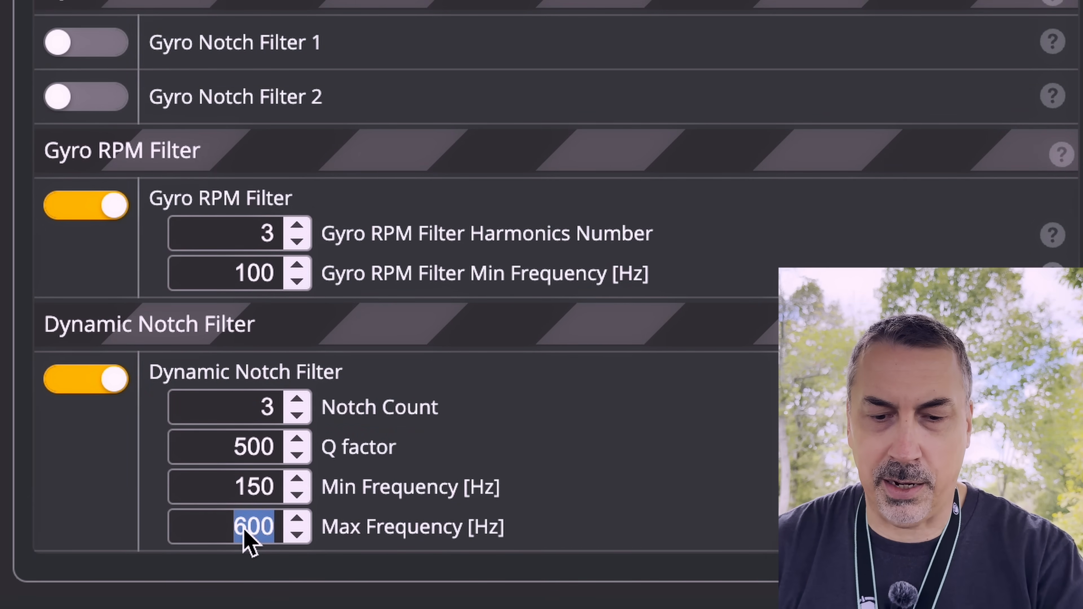
pyautogui.write('500')
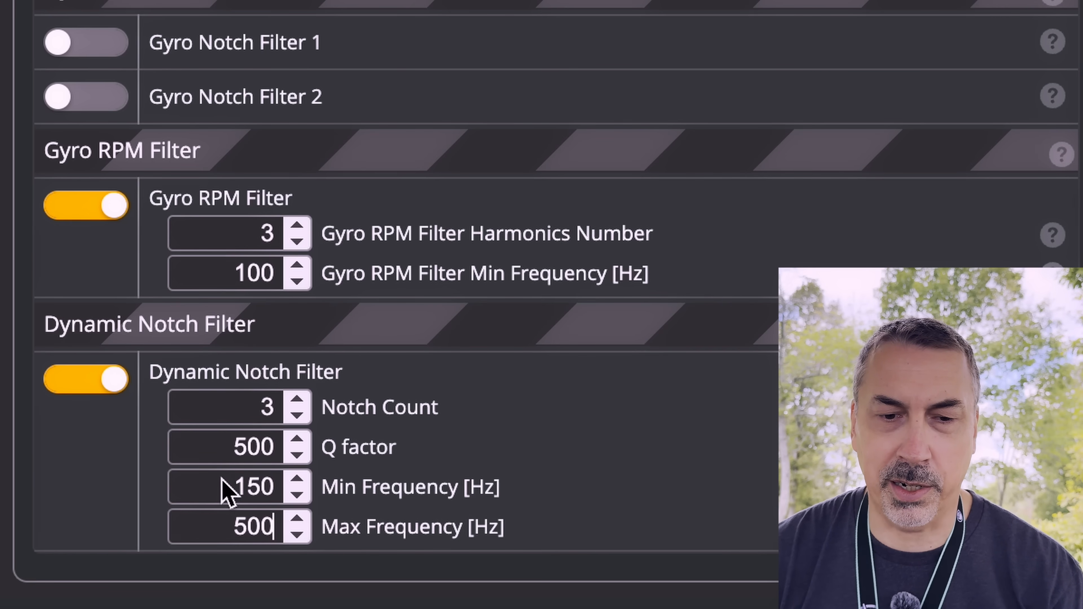
pyautogui.doubleClick(256, 446)
pyautogui.write('350')
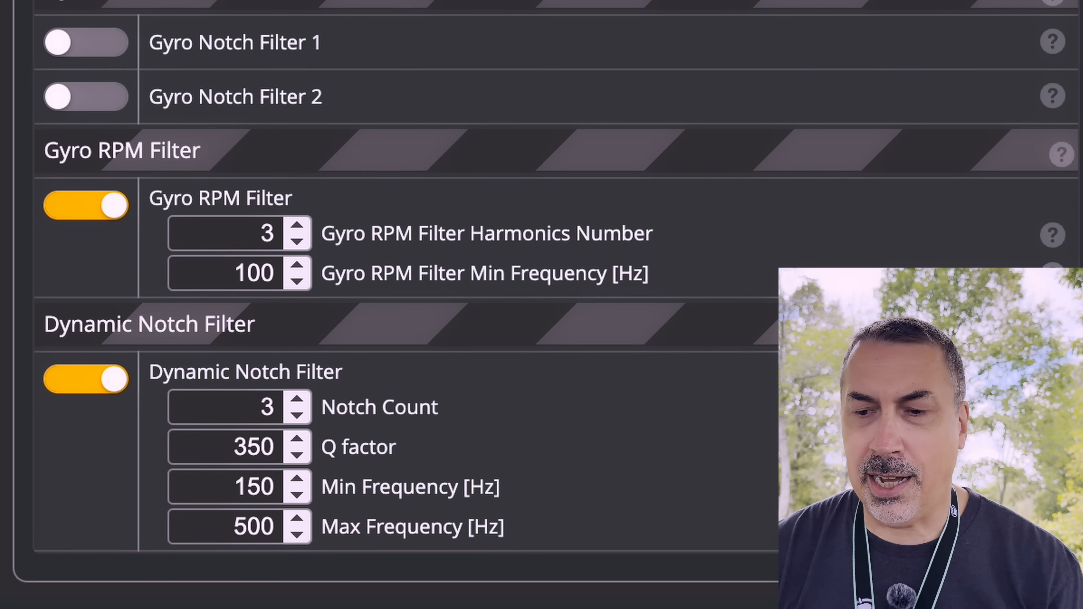
# Step: Set rpm_filter_q to 1000 in the CLI
pyautogui.scroll(5, 115, 520)
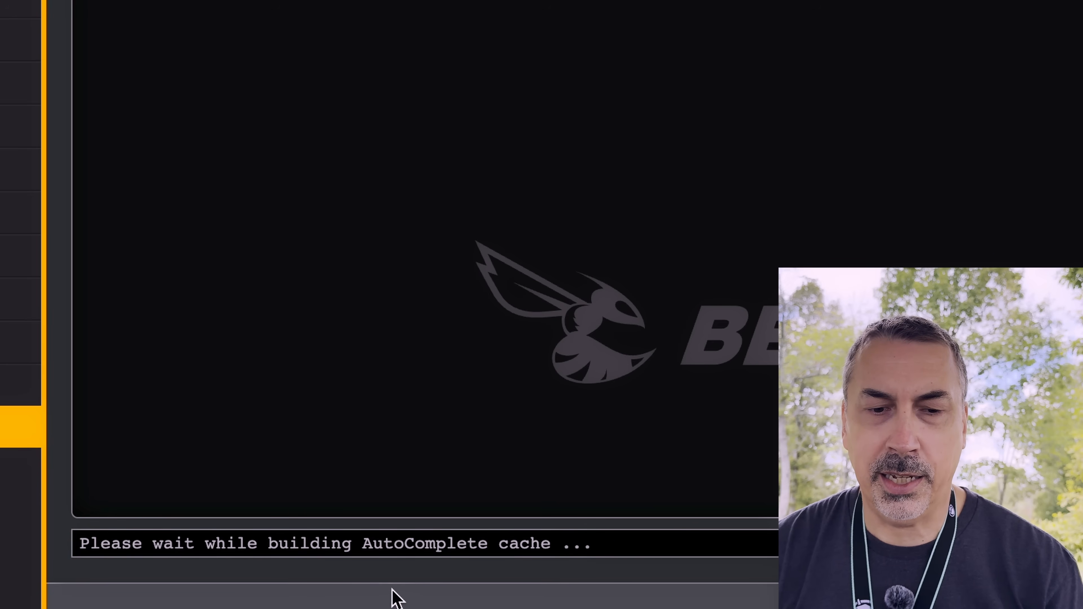
pyautogui.write('set rpm')
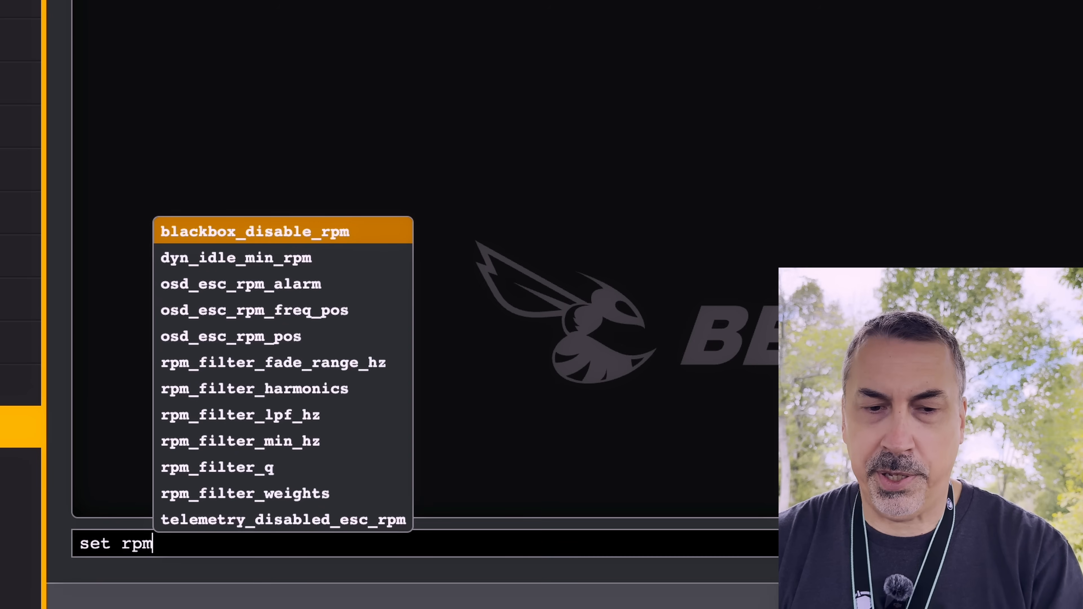
pyautogui.click(277, 463)
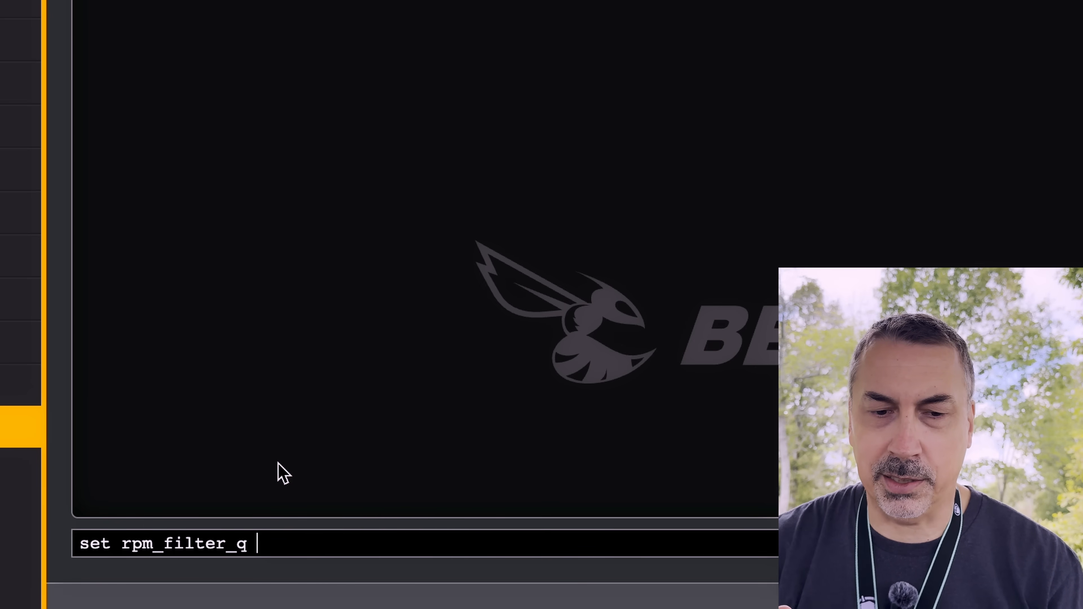
pyautogui.press('Return')
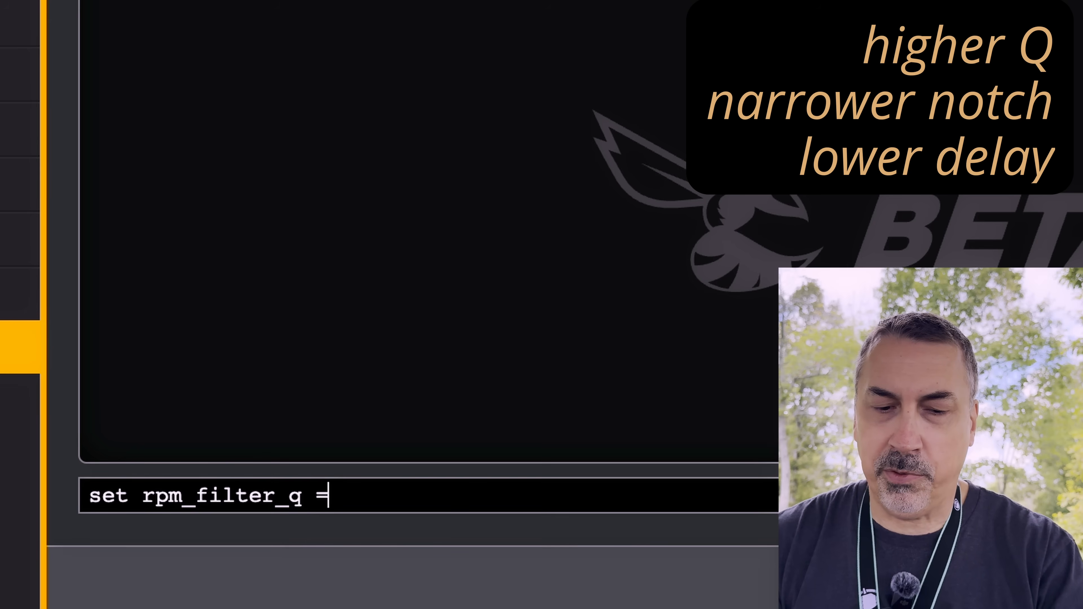
pyautogui.write('1000')
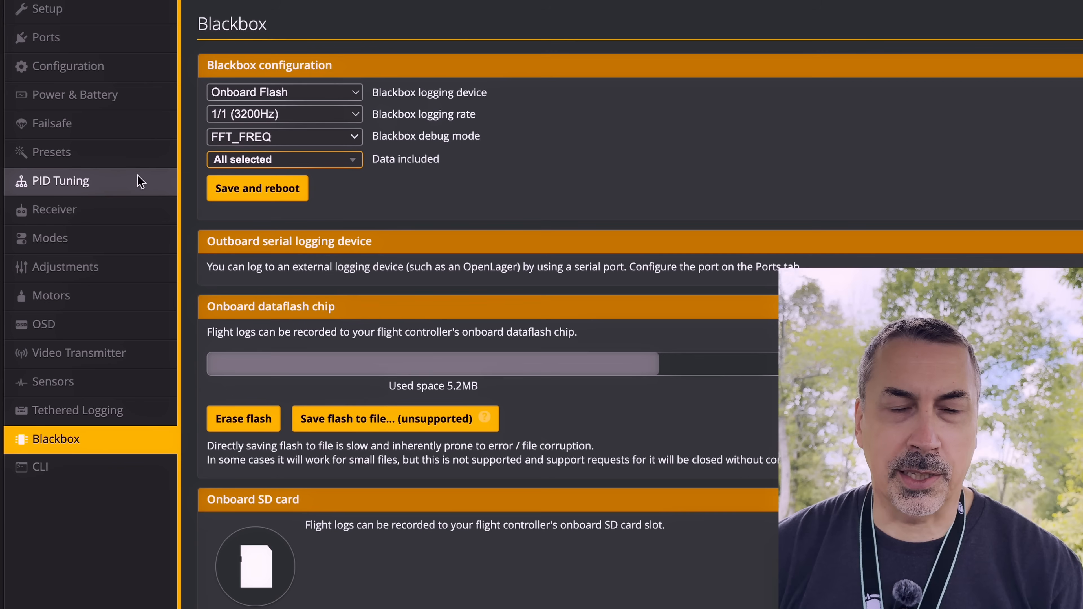
# Step: In the PID profile settings, set Damping to 0.6, Stick Response to 0, Dynamic Damping to 0 and Drift - Wobble to 0.2
pyautogui.click(139, 179)
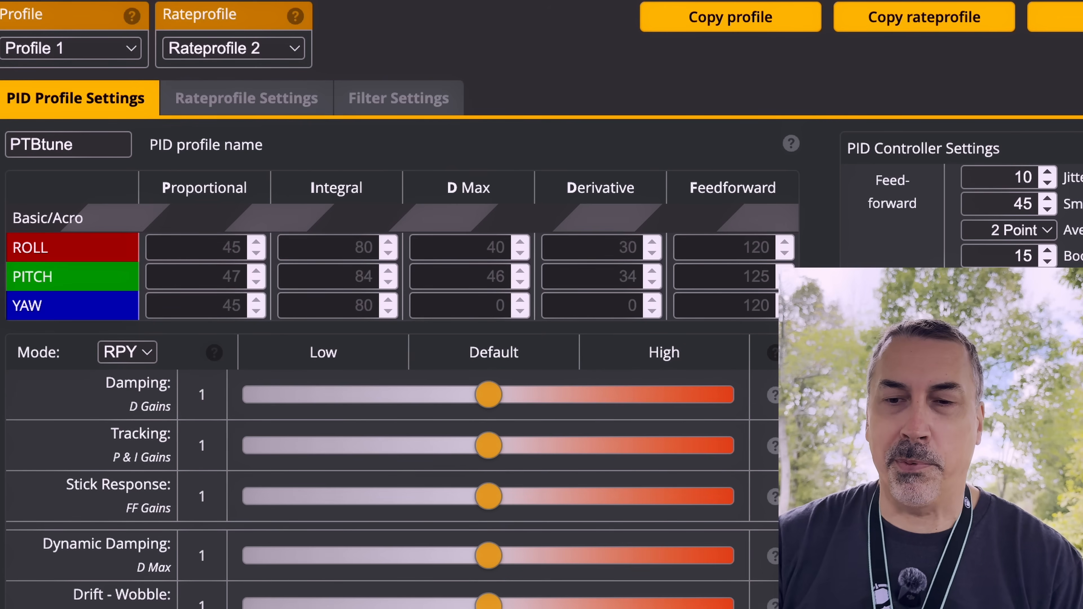
pyautogui.scroll(-4, 578, 241)
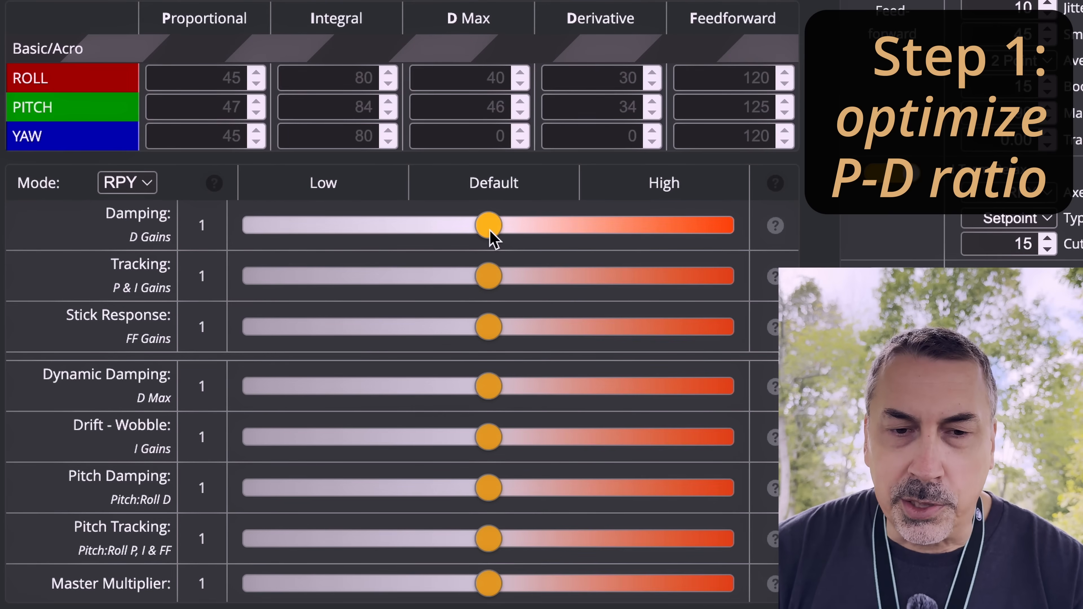
pyautogui.moveTo(490, 225); pyautogui.dragTo(399, 246)
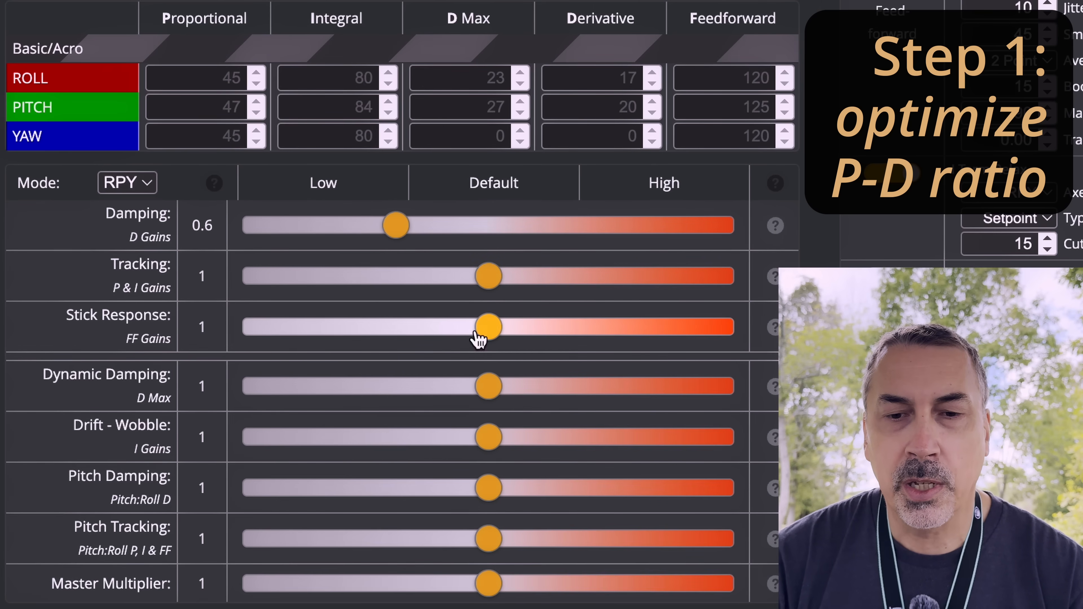
pyautogui.moveTo(489, 329); pyautogui.dragTo(161, 353)
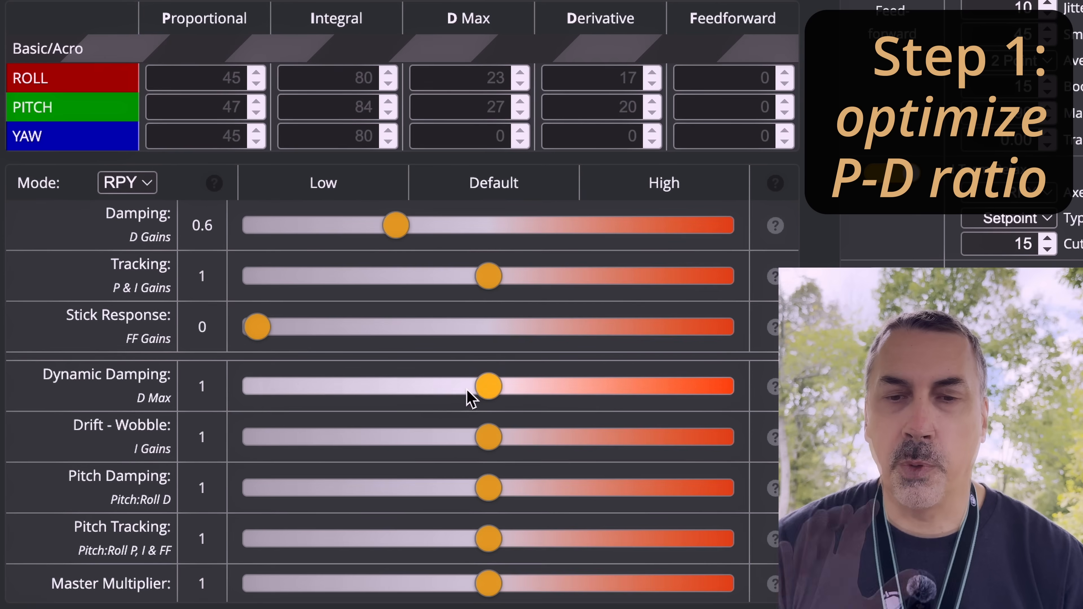
pyautogui.moveTo(487, 385); pyautogui.dragTo(240, 429)
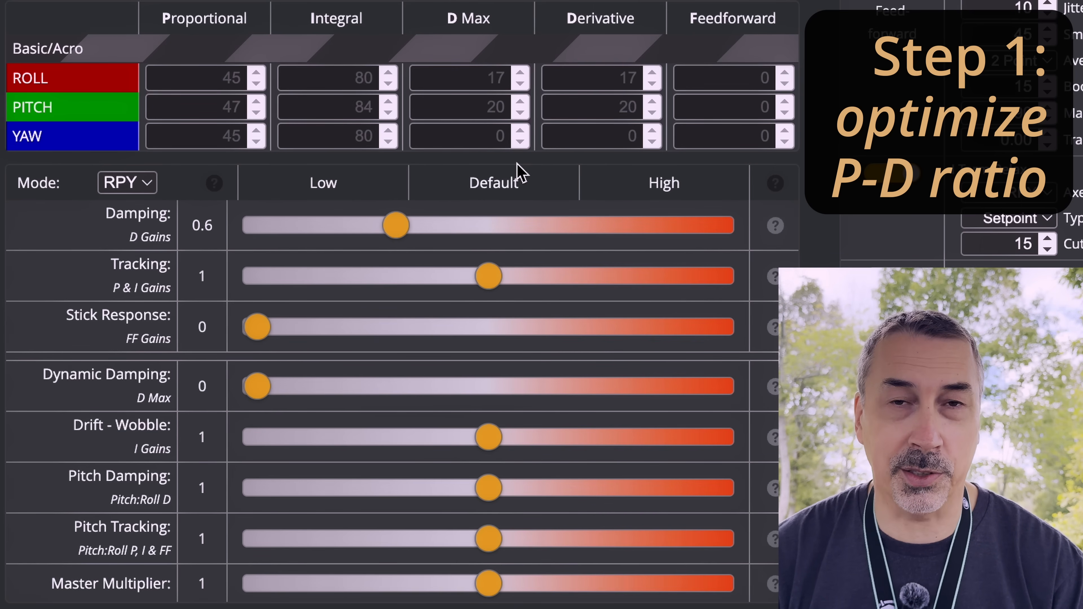
pyautogui.moveTo(492, 444); pyautogui.dragTo(307, 462)
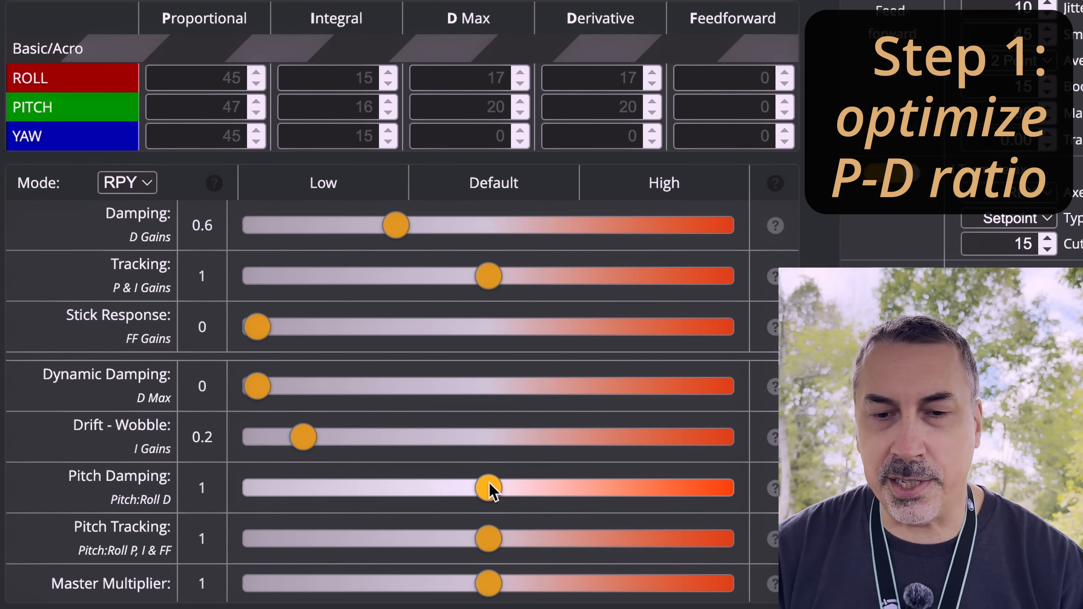
# Step: Reduce both Pitch Damping and the Master Multiplier of the PID profile to 0.9
pyautogui.scroll(-2, 491, 491)
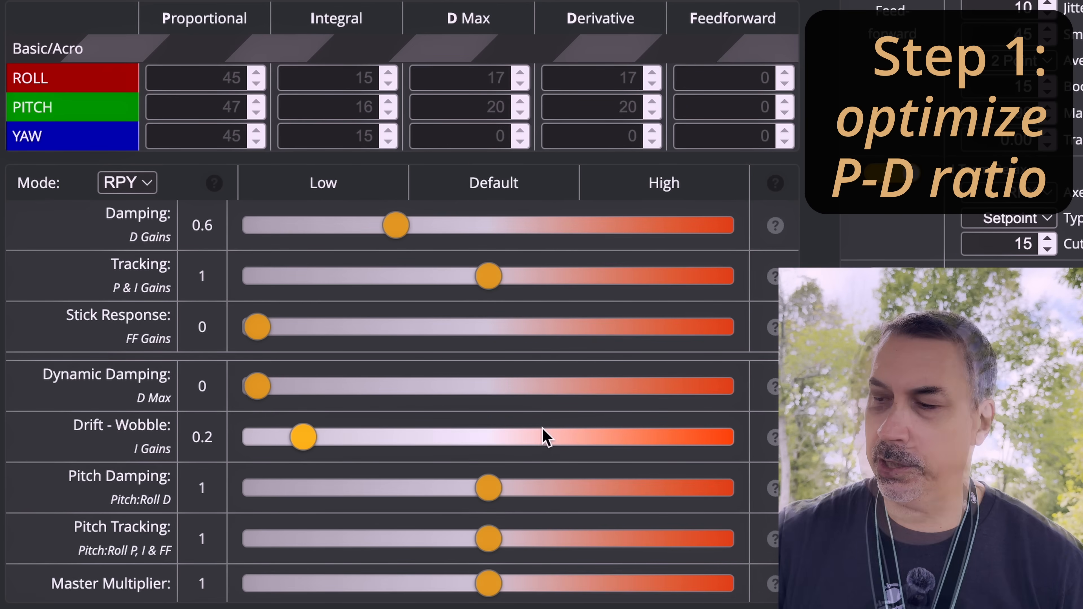
pyautogui.scroll(-2, 481, 482)
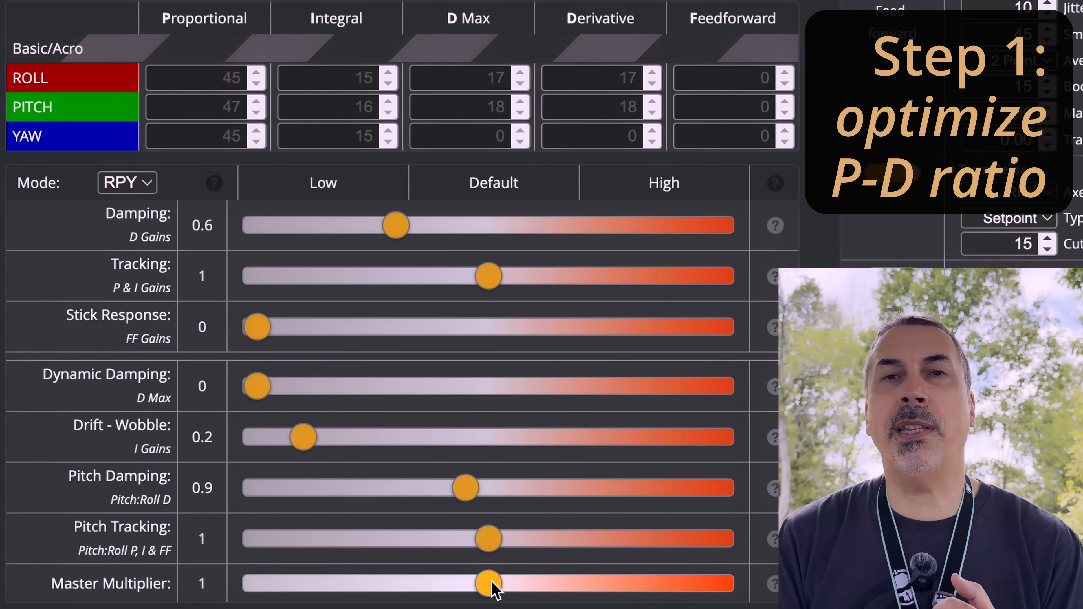
pyautogui.press('Left')
pyautogui.press('Left')
pyautogui.press('Left')
pyautogui.press('Left')
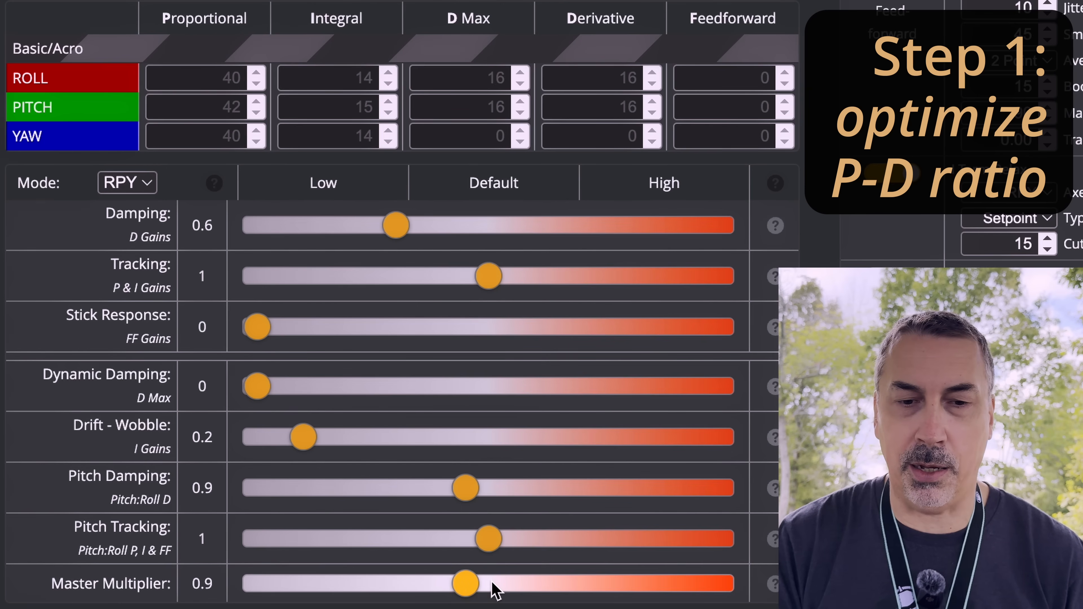